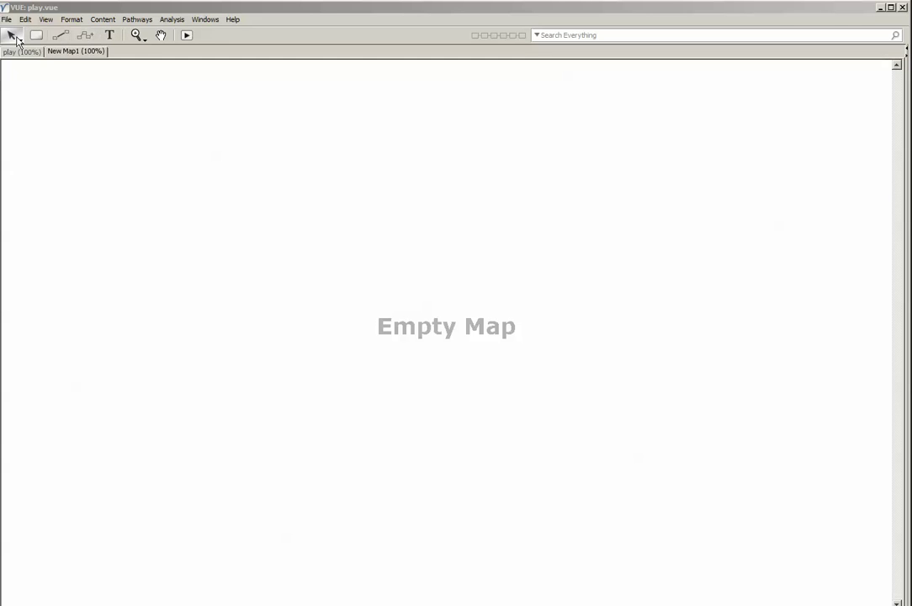
Step: Add a text box near the top of the empty map reading "Characteristics of children's playgrounds that contribute to accident"
left_click(106, 35)
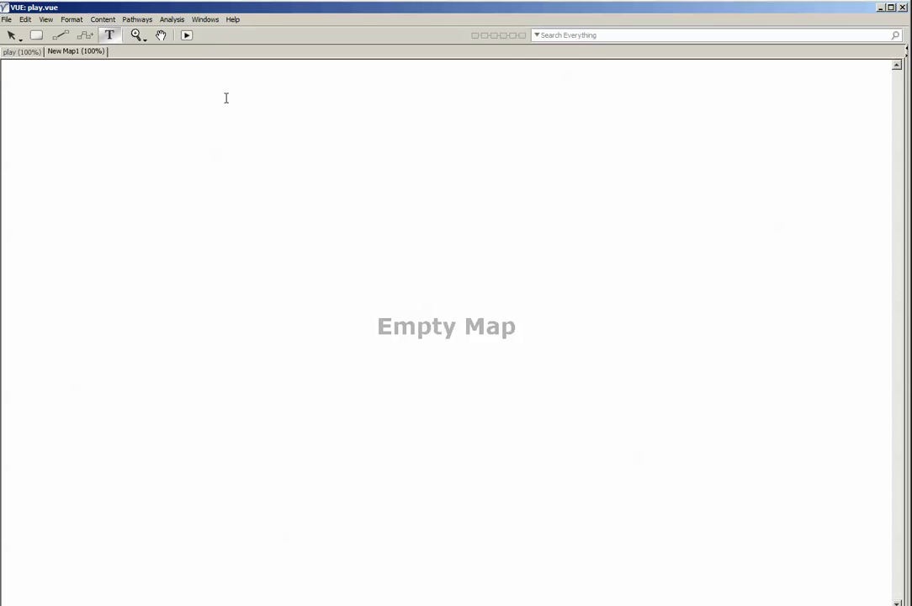
left_click_drag(226, 99, 655, 147)
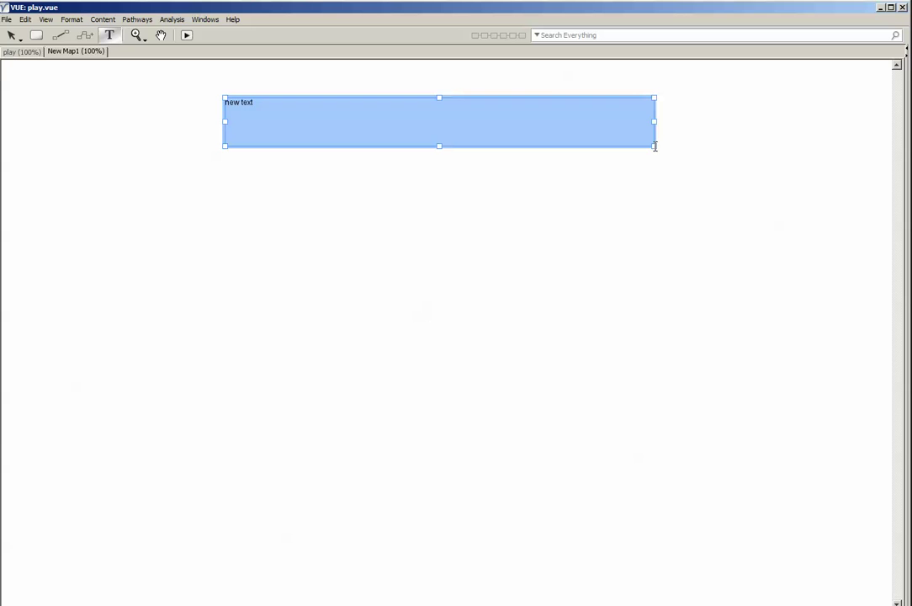
double_click(258, 103)
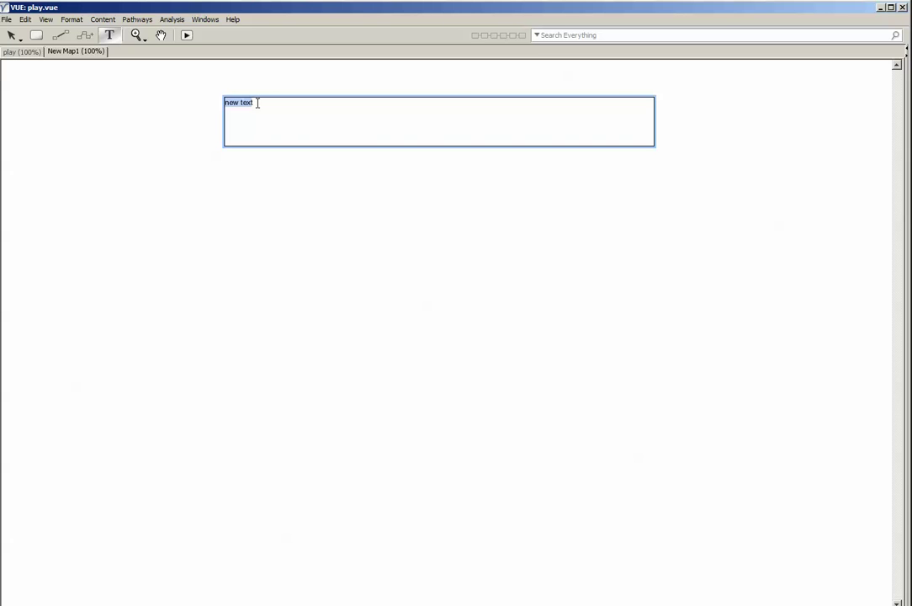
type("Characteristics of children")
key("BackSpace")
type("'s palay")
key("BackSpace")
key("BackSpace")
key("BackSpace")
key("BackSpace")
type("laygrounds ")
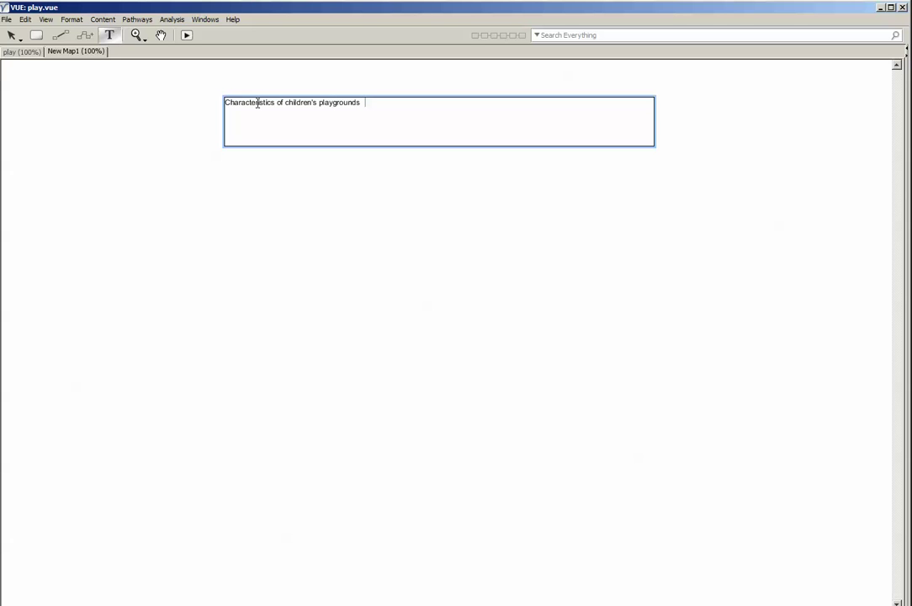
type("that contribute to accidents")
key("BackSpace")
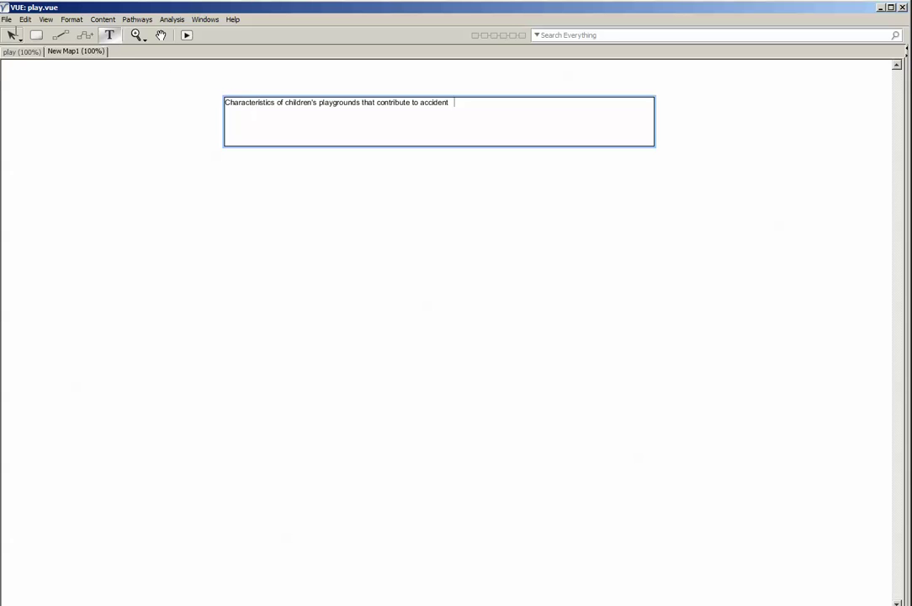
Step: Shrink the title text box to fit its single line and move it slightly up toward the map's centre
left_click(12, 35)
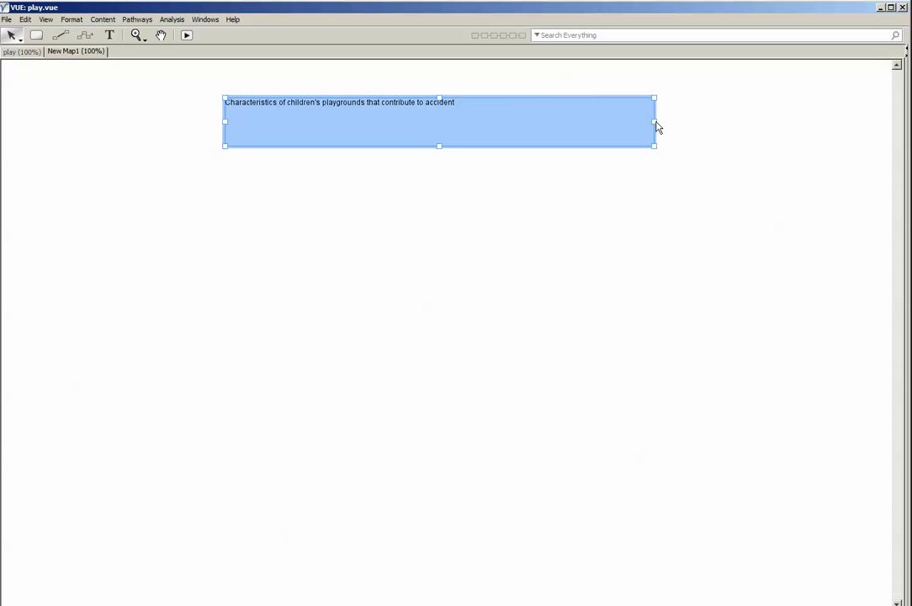
left_click_drag(657, 127, 469, 127)
left_click_drag(348, 147, 435, 103)
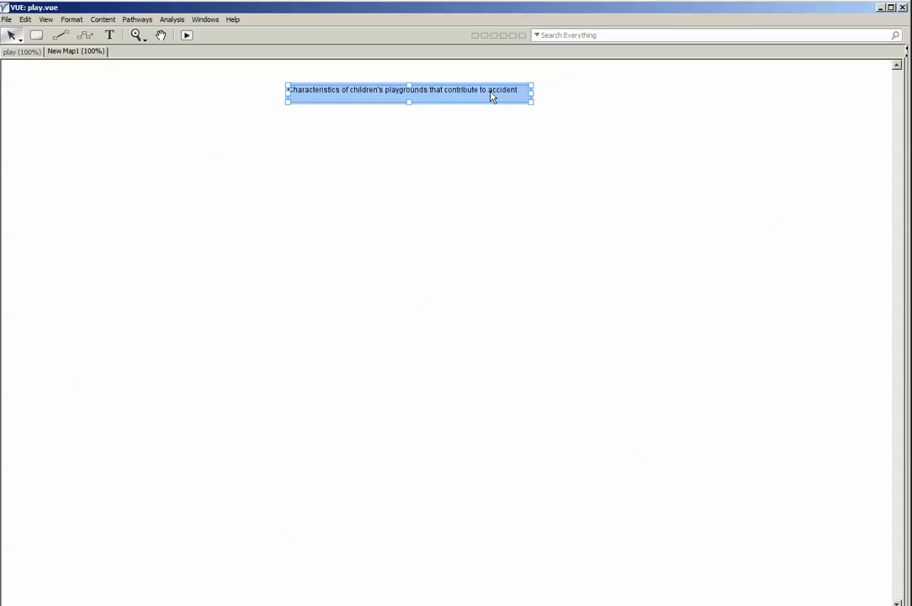
Step: Correct the last word of the title text to "accidents" and finish editing it
double_click(515, 95)
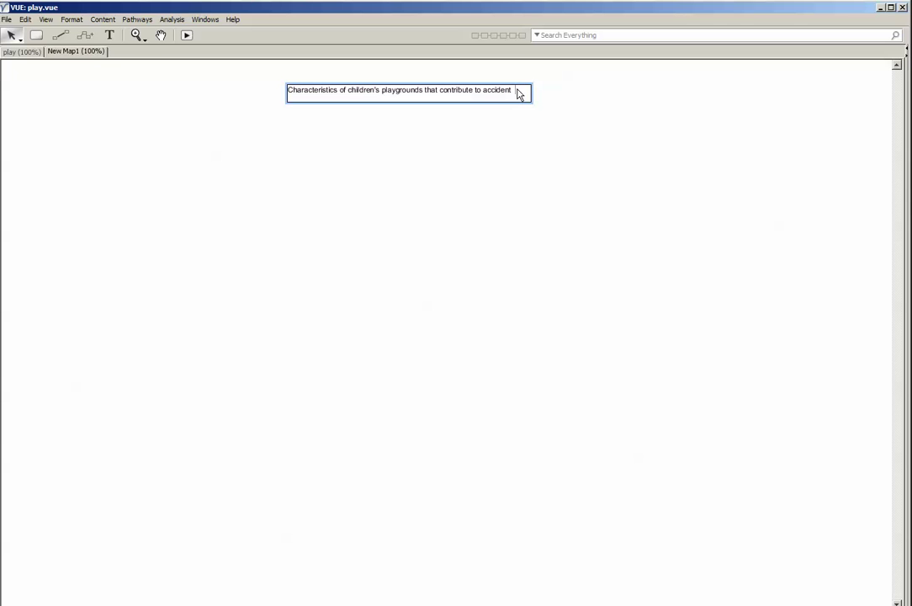
key("BackSpace")
key("BackSpace")
type("en")
key("BackSpace")
key("BackSpace")
key("BackSpace")
left_click_drag(514, 94, 492, 95)
key("BackSpace")
key("BackSpace")
type("accident")
key("BackSpace")
type("s")
left_click(11, 35)
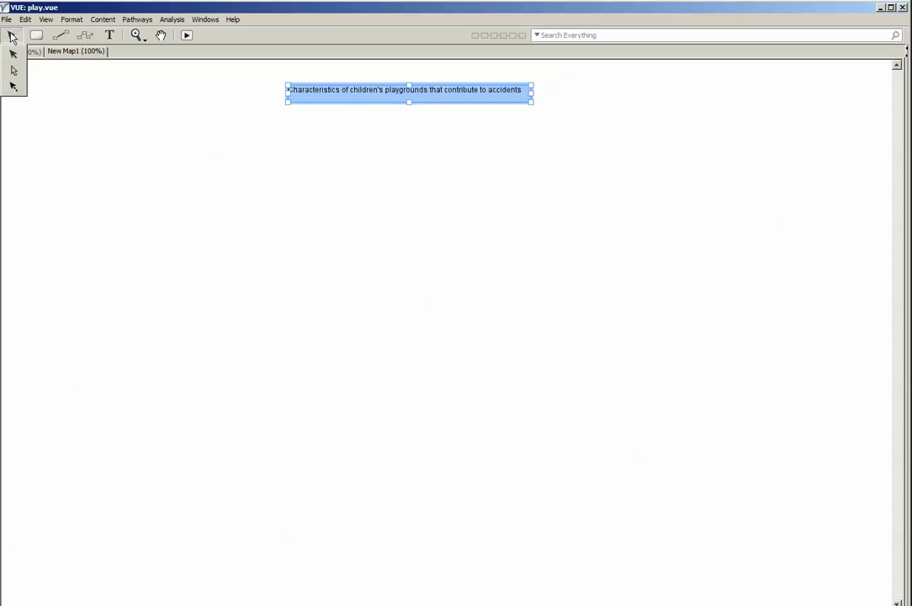
left_click(11, 43)
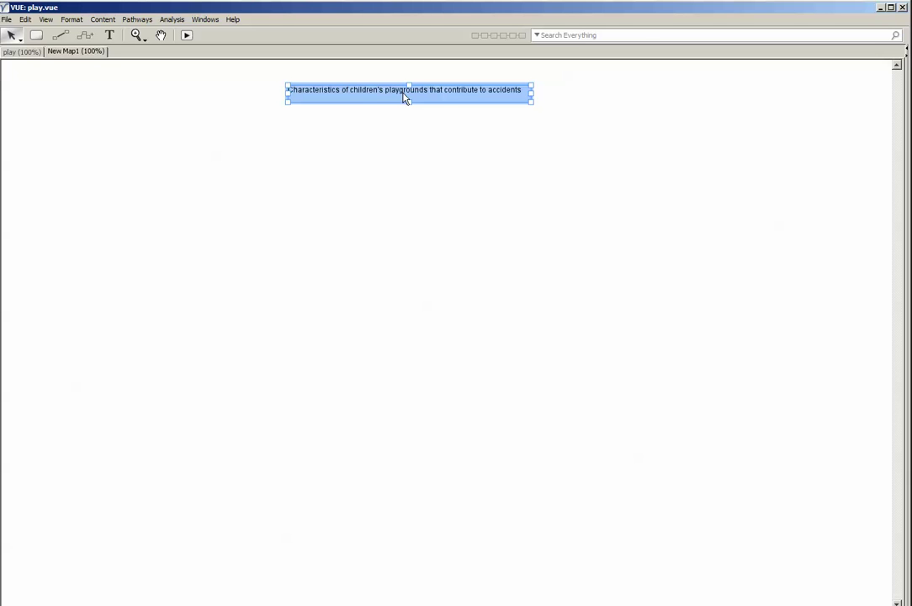
Step: Add a node labelled "Children's Playgrounds" on two lines beneath the title, and shrink it around its label
left_click(36, 36)
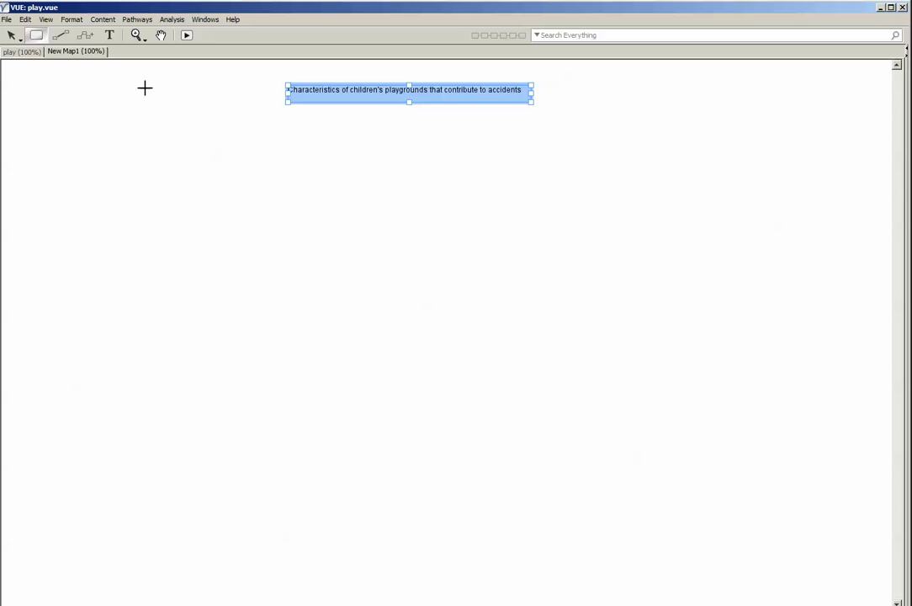
left_click_drag(383, 141, 531, 198)
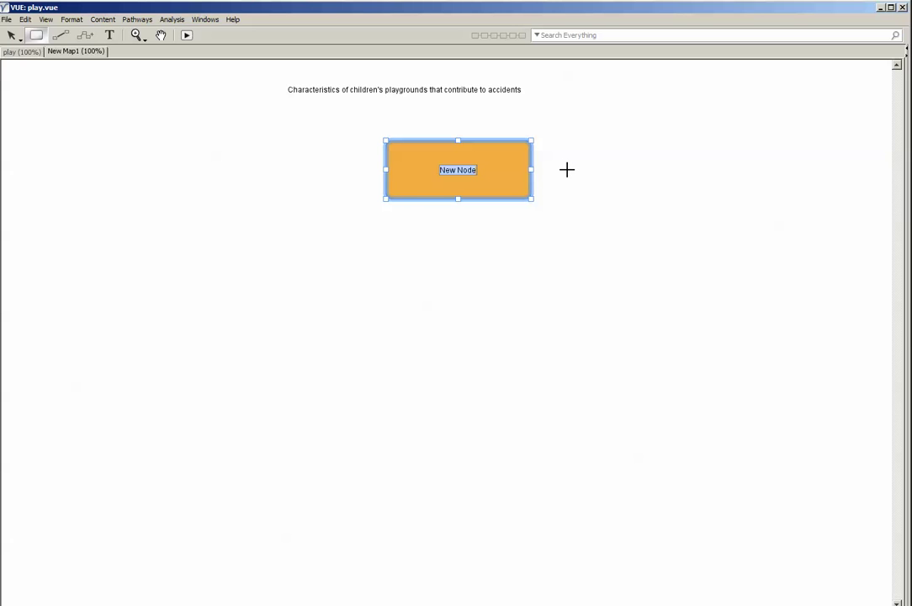
type("children's Playgrounds")
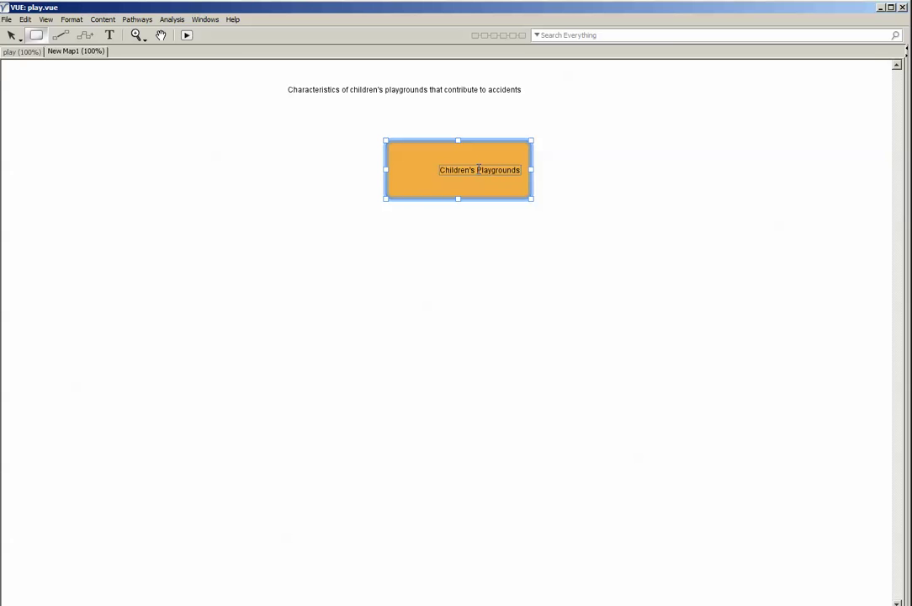
key("BackSpace")
key("Return")
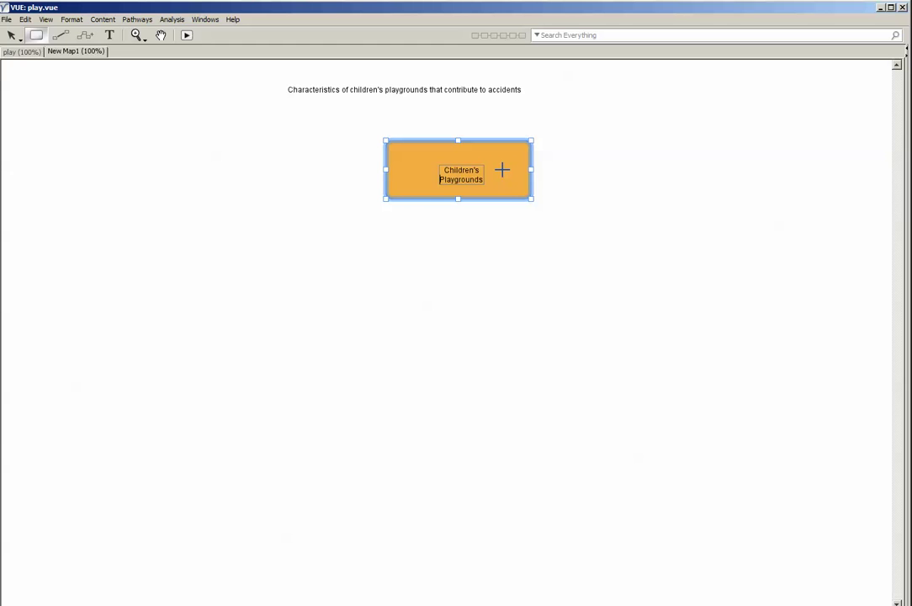
left_click_drag(531, 199, 469, 186)
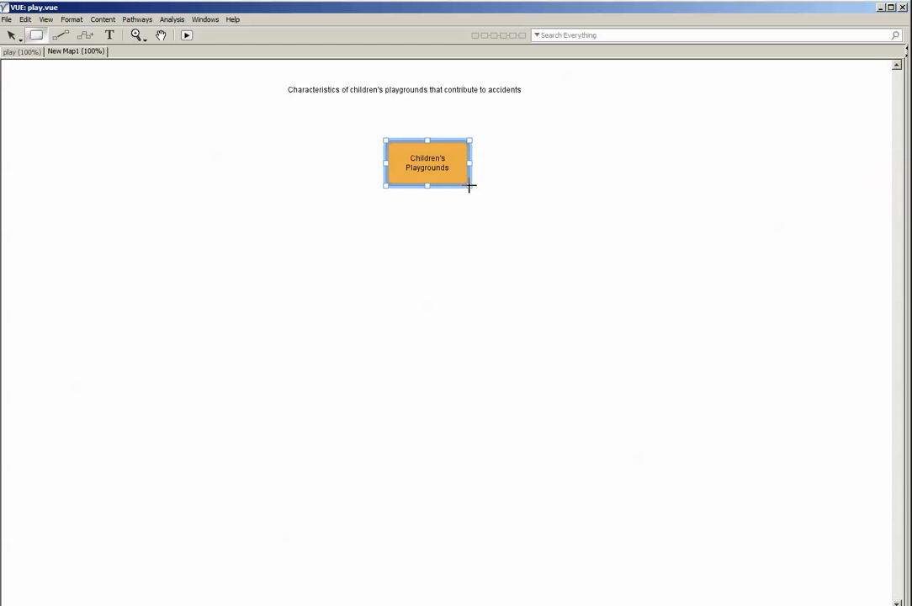
mouse_move(469, 186)
left_mouse_down()
mouse_move(531, 238)
mouse_move(441, 189)
mouse_move(438, 165)
mouse_move(452, 194)
mouse_move(476, 197)
left_mouse_up()
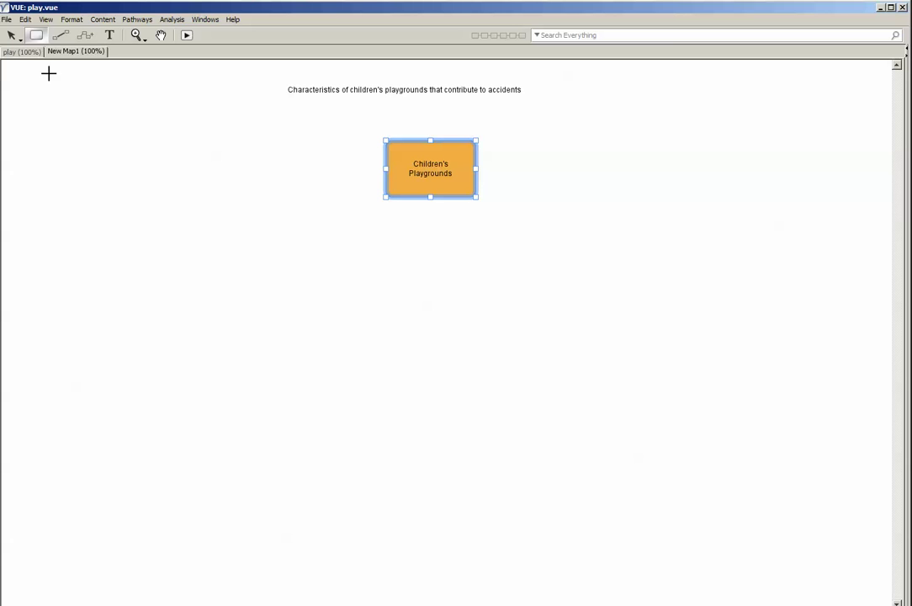
Step: Add two nodes labelled "equipment" and "surfaces" side by side below the Children's Playgrounds node
left_click_drag(218, 224, 343, 313)
type("equipment")
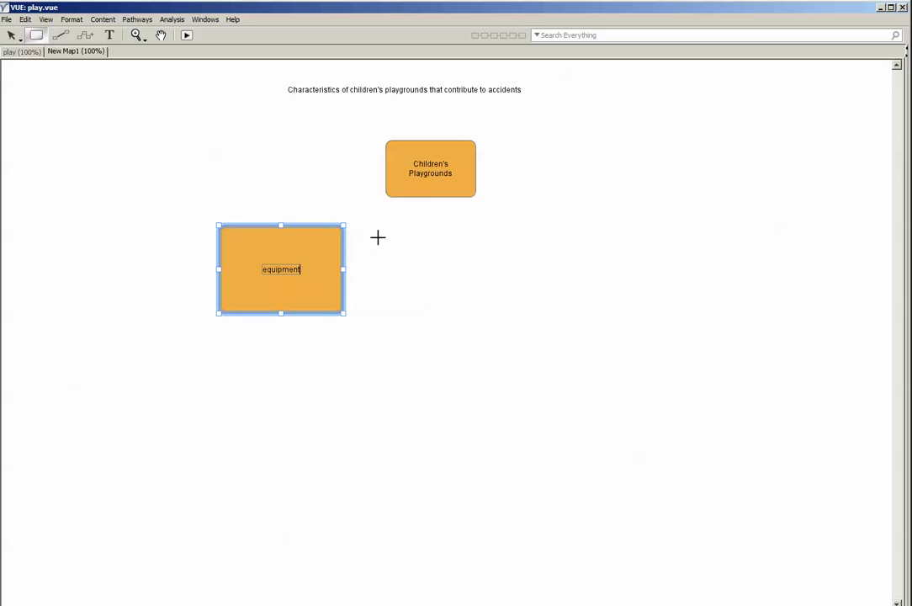
left_click_drag(379, 234, 523, 322)
type("surfaces")
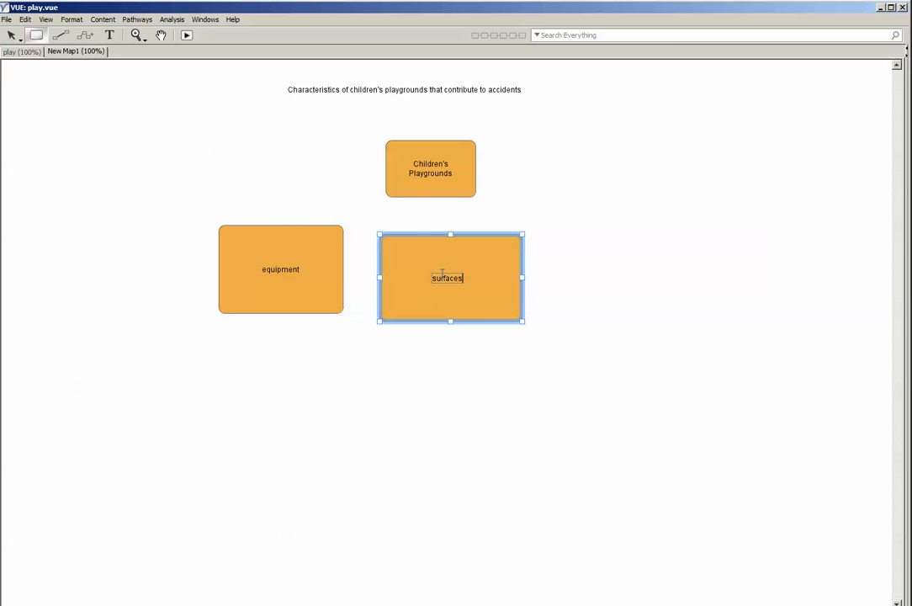
Step: Add a "Maintenance" node to the right of surfaces and a "repair" node further right and slightly higher
left_click_drag(560, 233, 705, 300)
type("M")
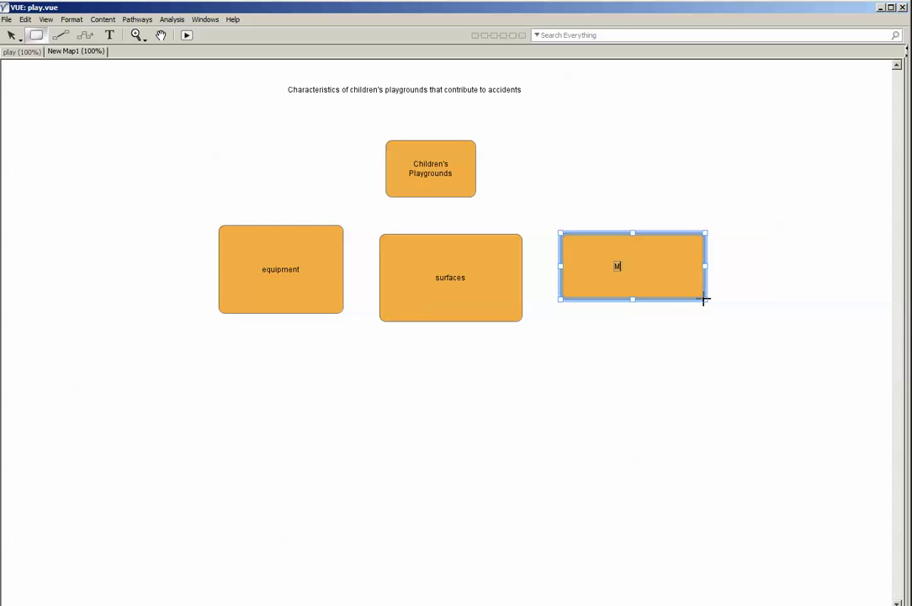
type("aintenance")
left_click_drag(742, 190, 873, 262)
type("repair")
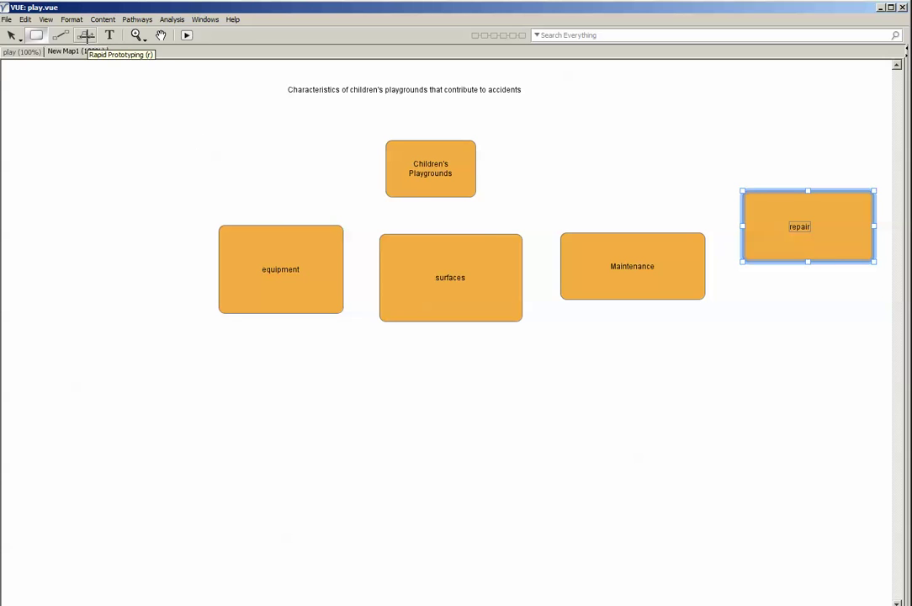
Step: Link the Children's Playgrounds node to the equipment node with the Rapid Prototyping tool and label the link "have"
left_click(86, 37)
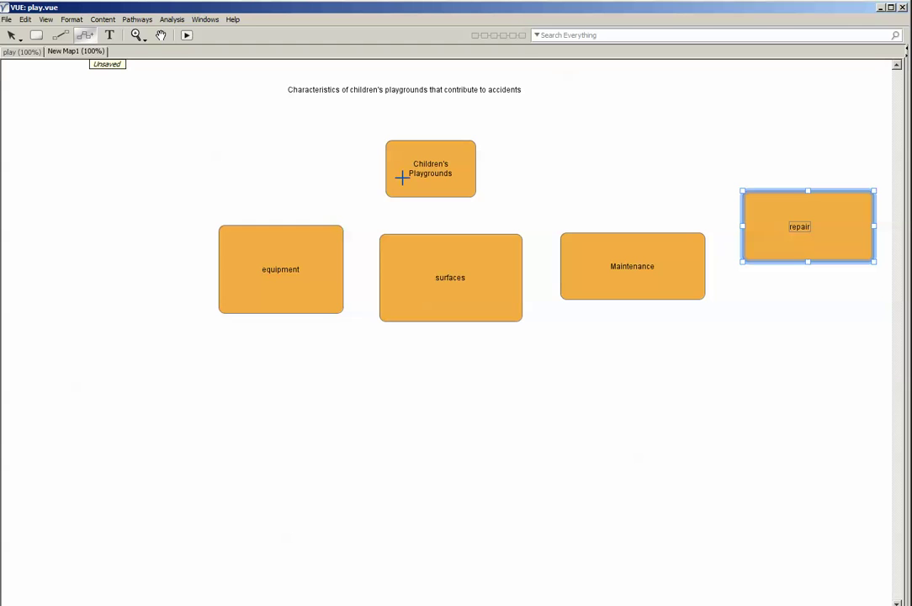
left_click_drag(401, 175, 289, 242)
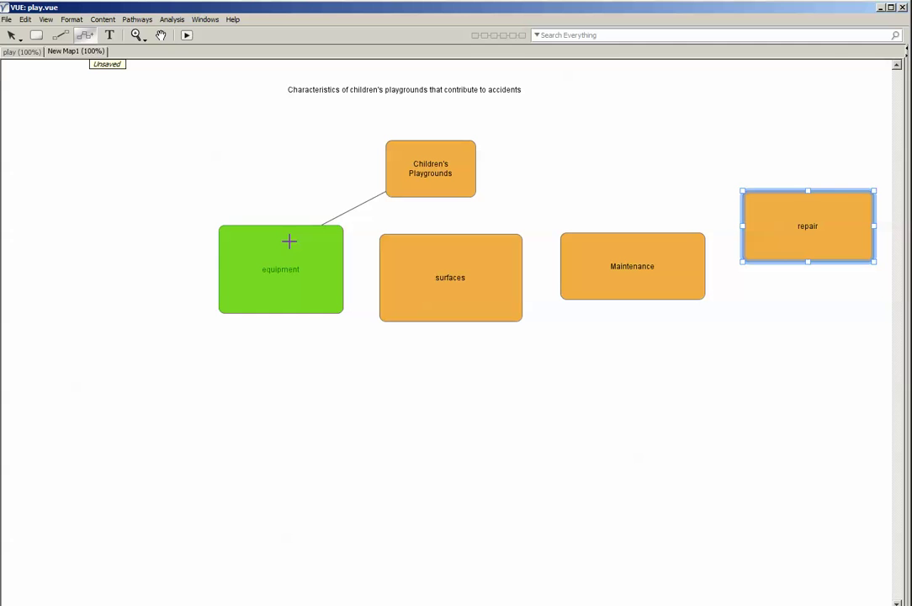
left_click_drag(290, 242, 289, 242)
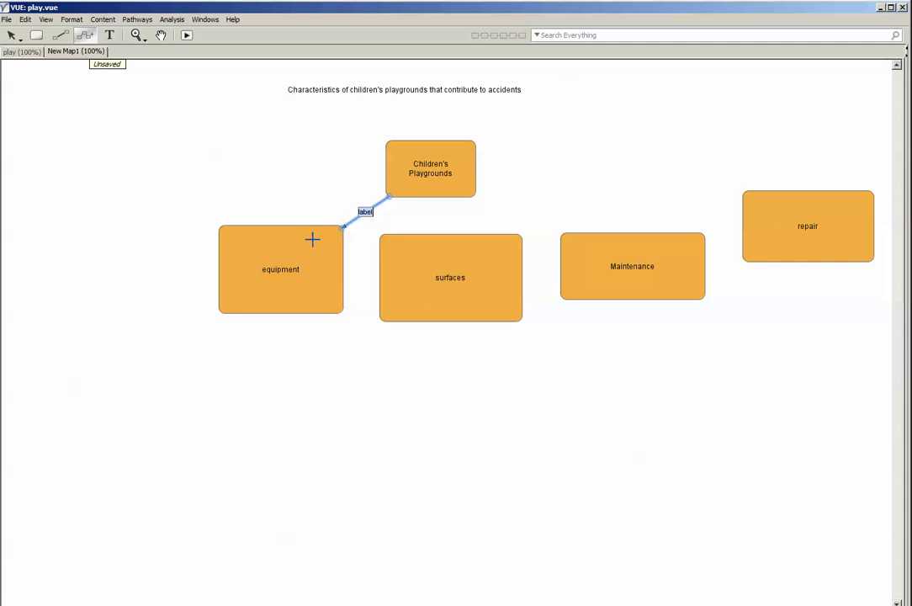
type("have")
Step: Link Children's Playgrounds to surfaces with the label "have" and to Maintenance with the label "need"
left_click_drag(416, 193, 449, 245)
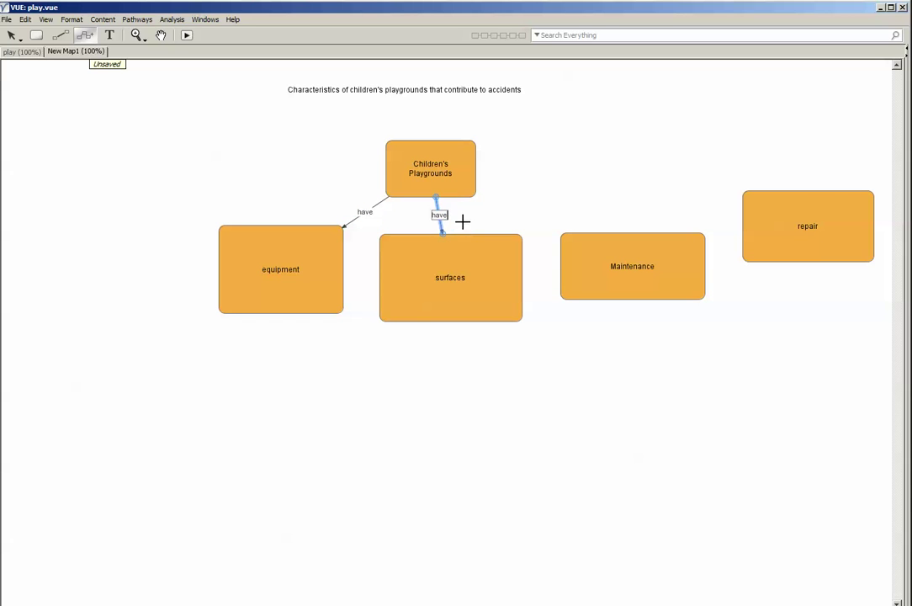
left_click_drag(461, 183, 599, 248)
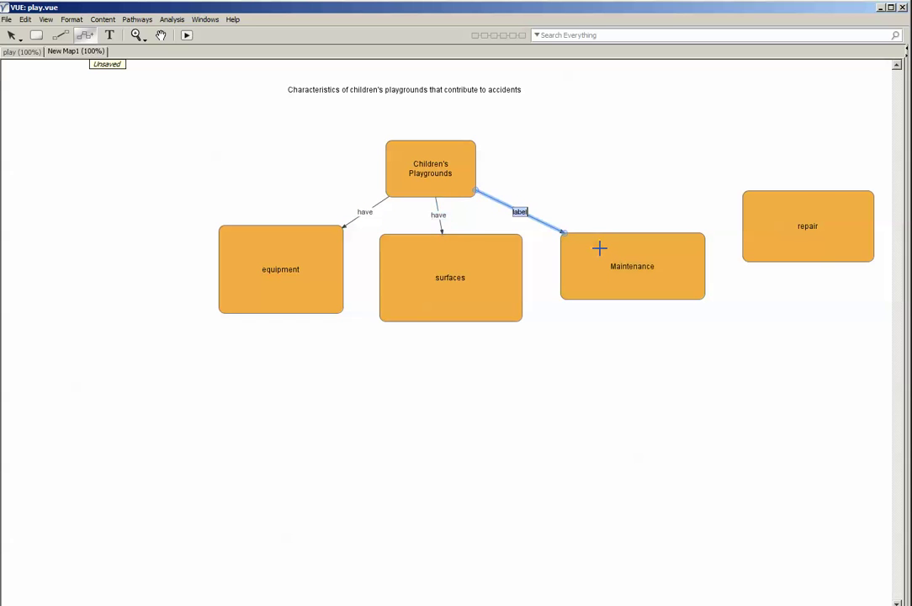
type("need")
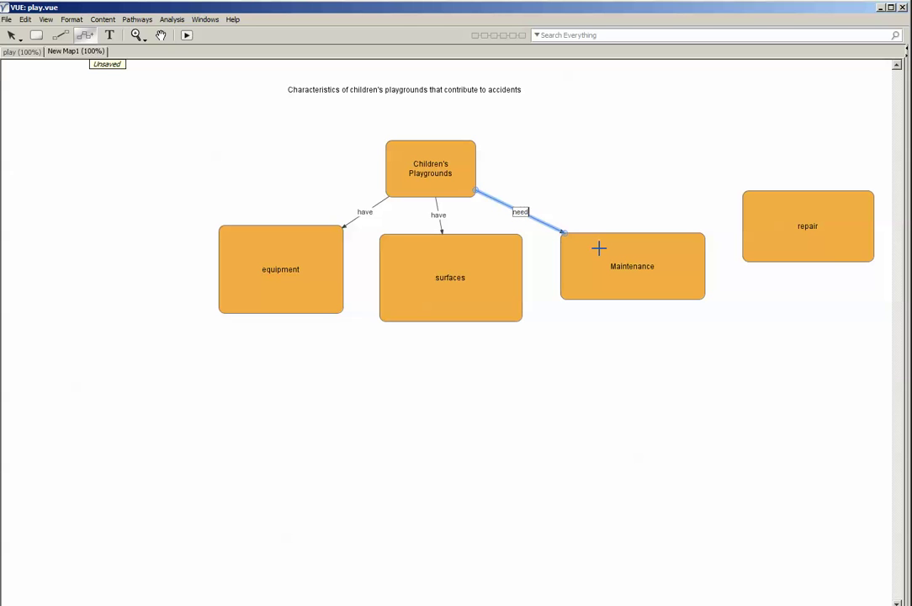